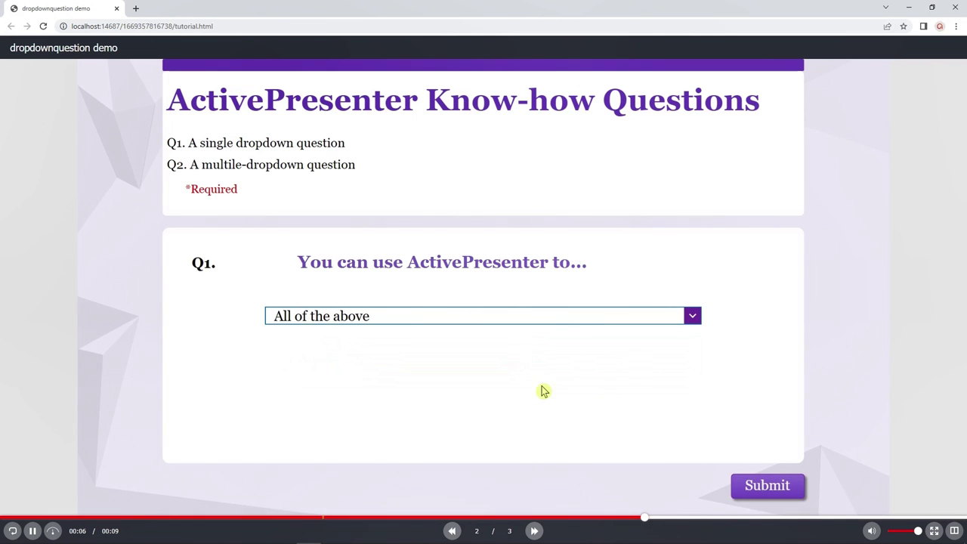
Submit All of the above in the Chrome demo quiz and see it marked correct.
{"action": "left_click", "coordinate": [795, 495]}
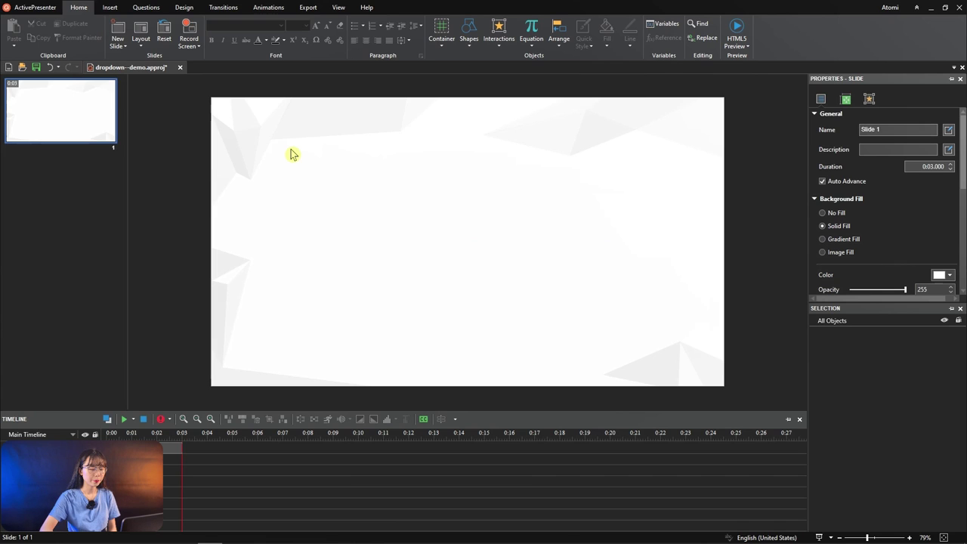
Insert a Select in Dropdown question slide and a four-dropdown Select in Dropdowns slide.
{"action": "left_click", "coordinate": [161, 8]}
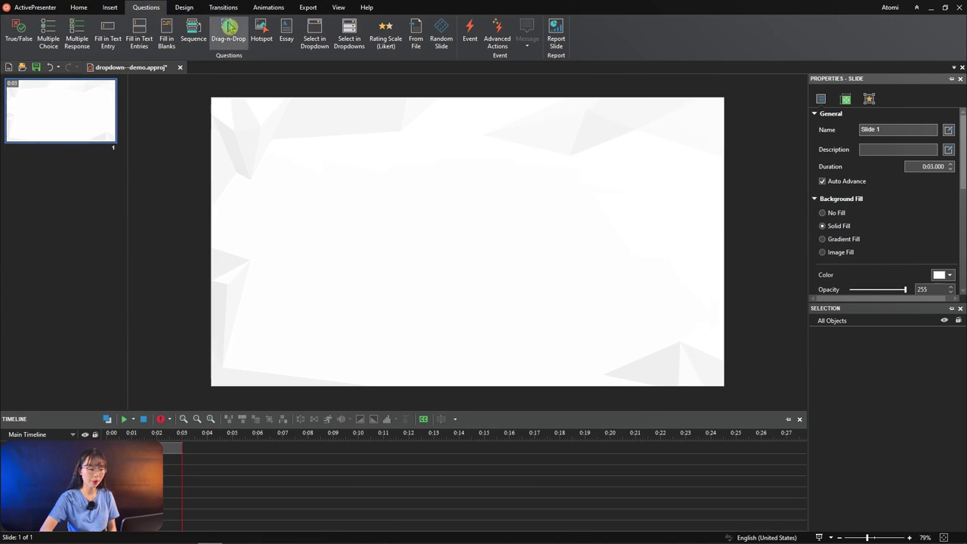
{"action": "left_click", "coordinate": [315, 48]}
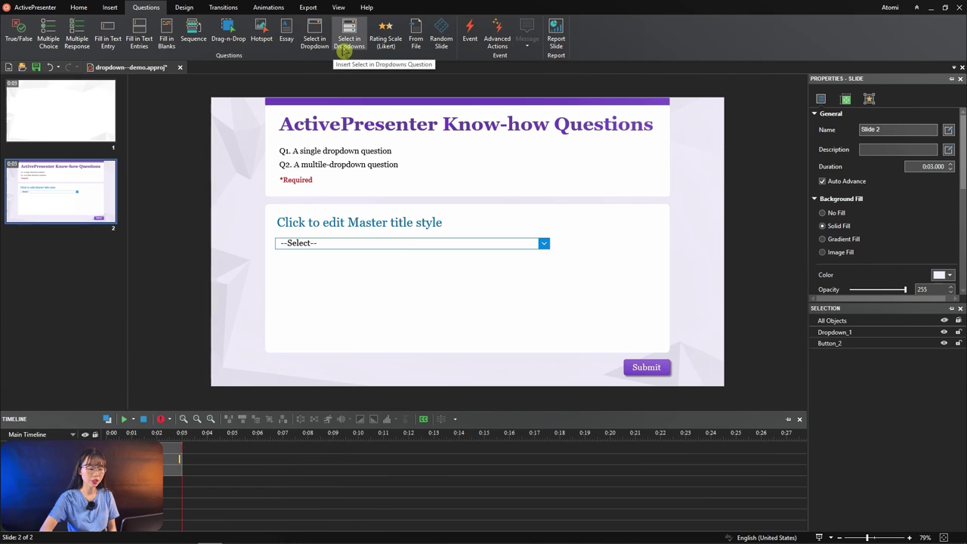
{"action": "left_click", "coordinate": [345, 50]}
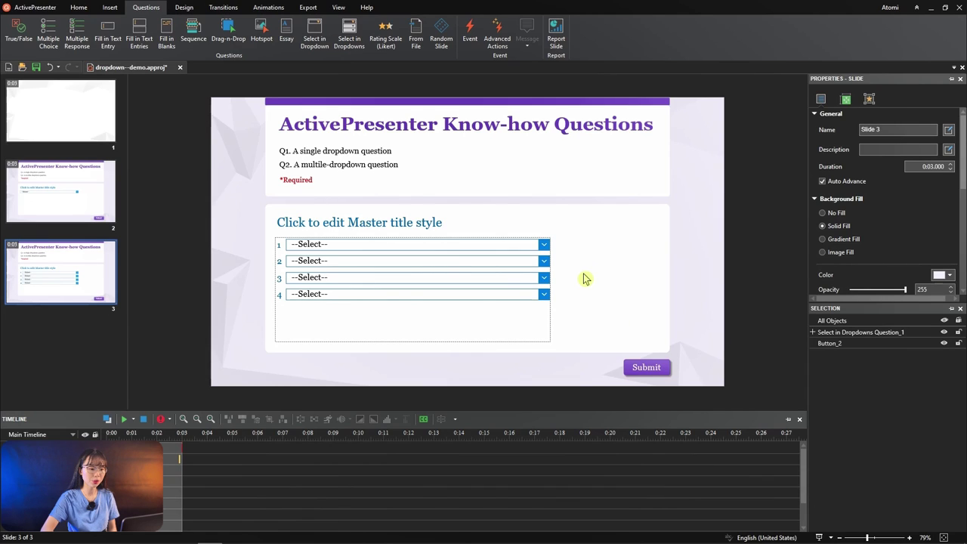
Add then delete a fifth dropdown on slide 3, and resize and reposition the question box.
{"action": "left_click", "coordinate": [265, 246]}
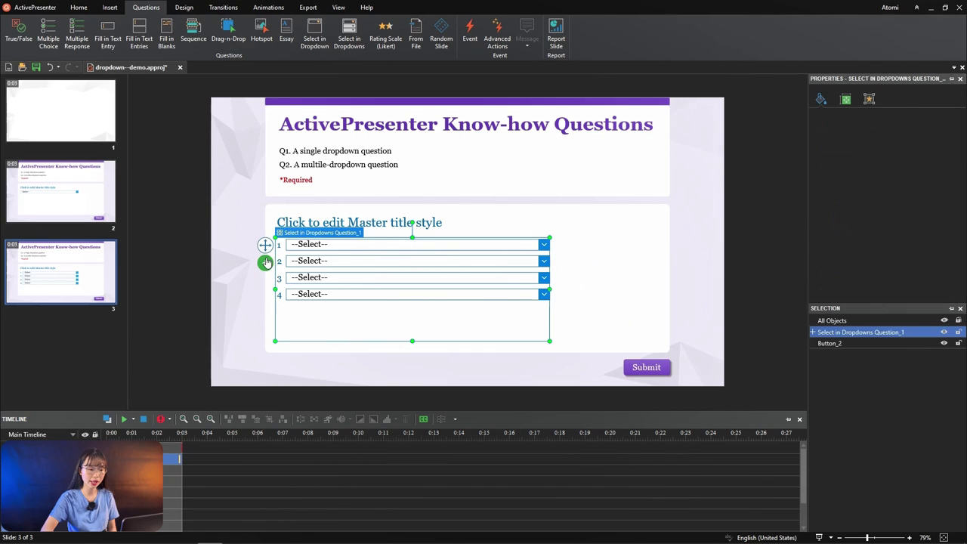
{"action": "left_click", "coordinate": [265, 262]}
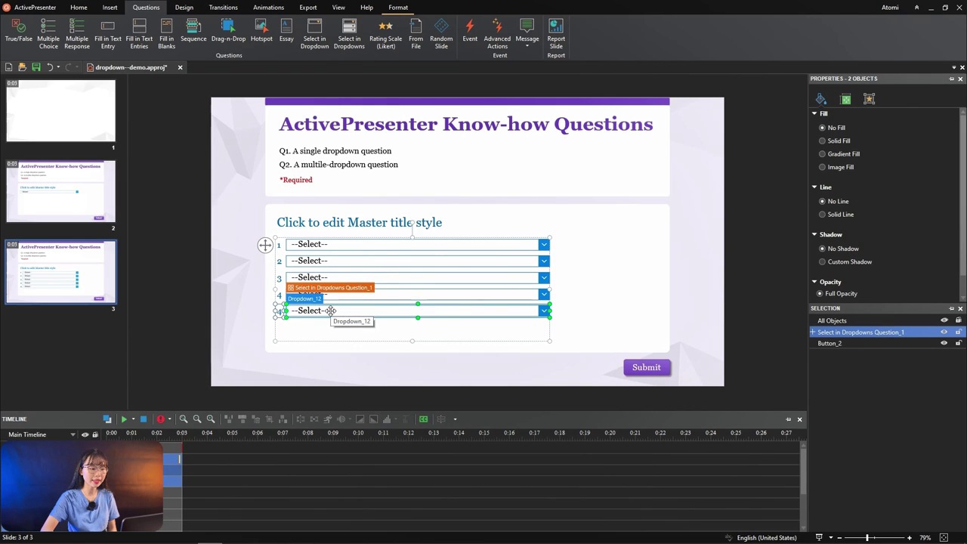
{"action": "key", "text": "Delete"}
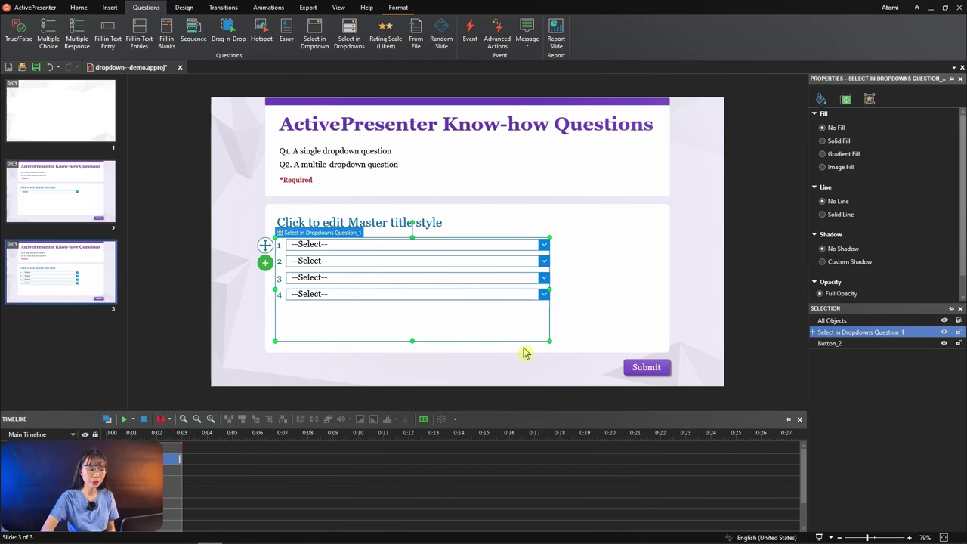
{"action": "left_click_drag", "start_coordinate": [549, 341], "coordinate": [492, 315]}
{"action": "left_click_drag", "start_coordinate": [443, 287], "coordinate": [505, 297]}
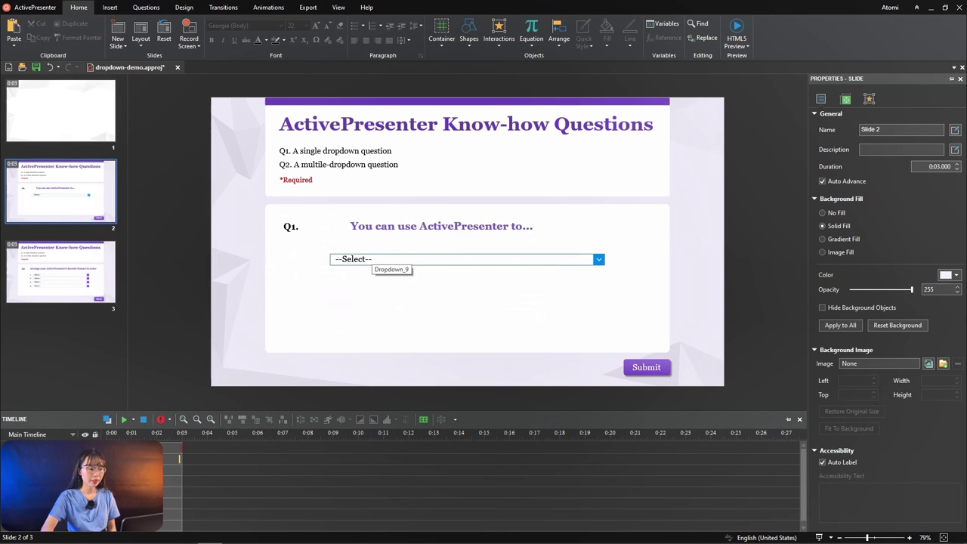
Browse the dropdown style presets without applying one, then make Dropdown_9's arrow background purple.
{"action": "left_click", "coordinate": [370, 259]}
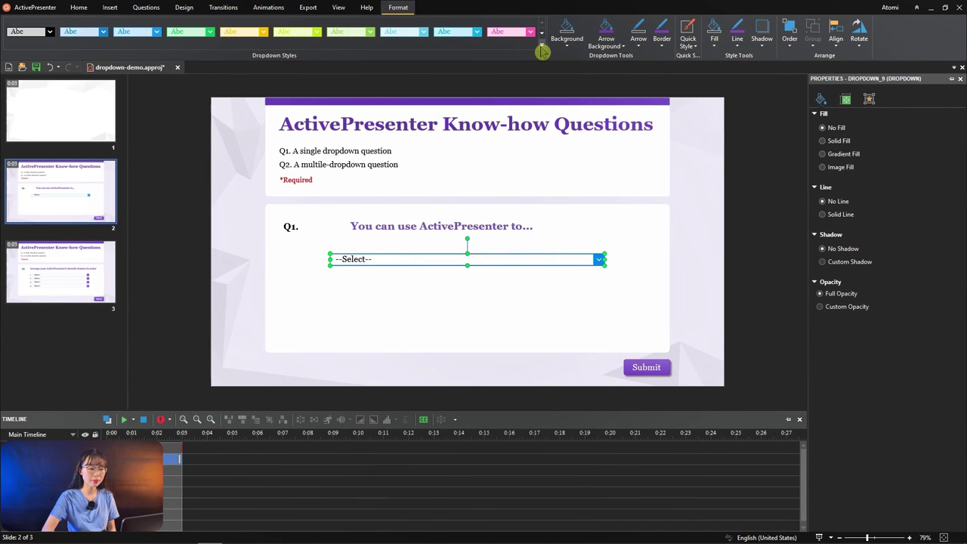
{"action": "left_click", "coordinate": [541, 46]}
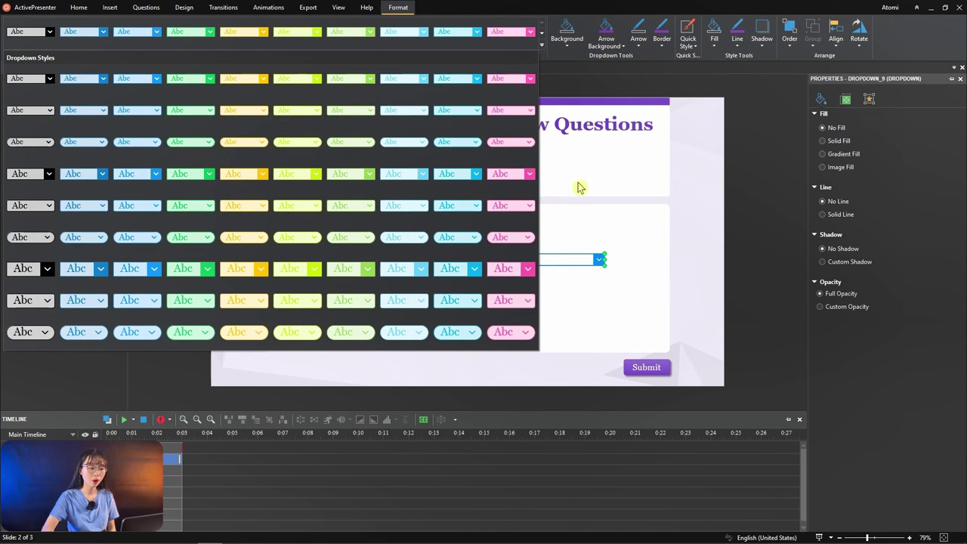
{"action": "left_click", "coordinate": [621, 47]}
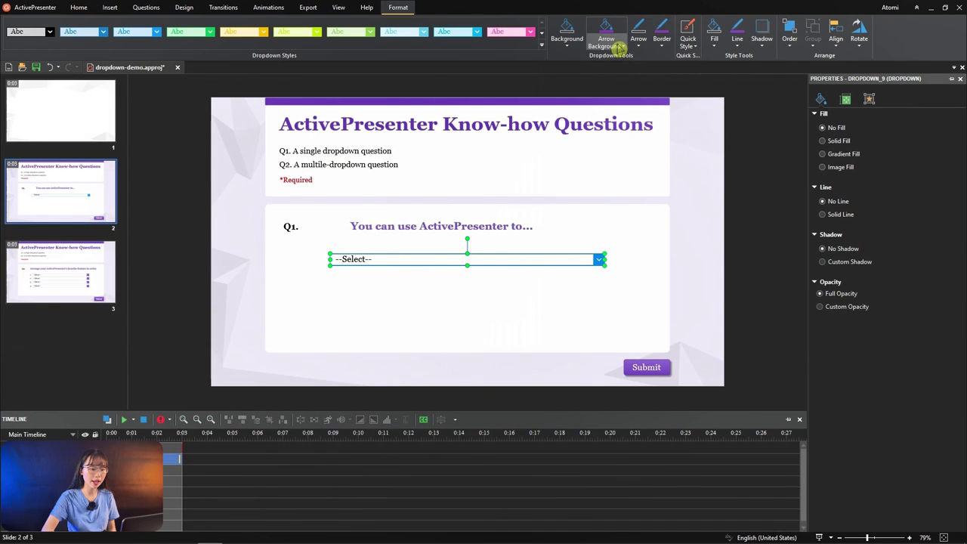
{"action": "left_click", "coordinate": [621, 47]}
{"action": "left_click", "coordinate": [715, 154]}
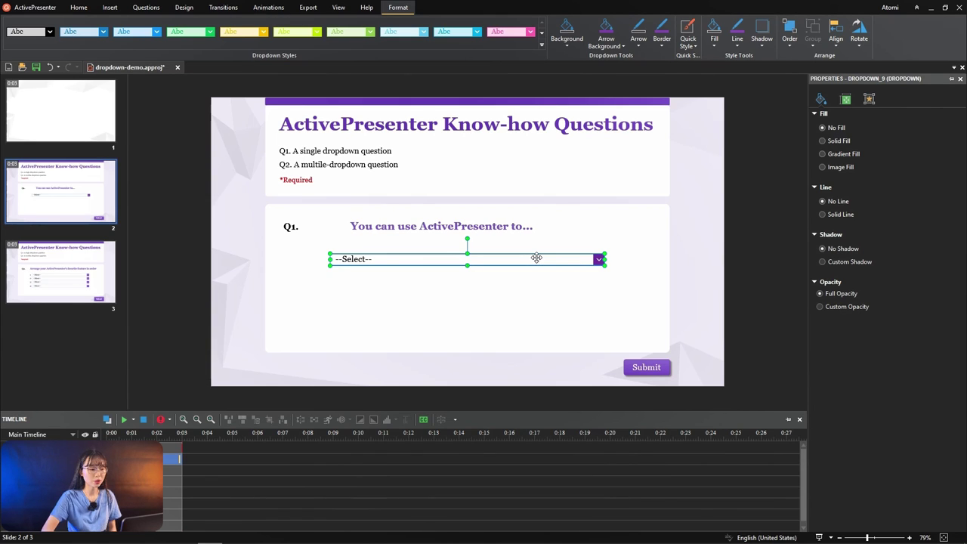
Change the dropdown's hint item to --Select here-- in the Interactivity properties.
{"action": "left_click", "coordinate": [839, 114]}
{"action": "left_click", "coordinate": [869, 99]}
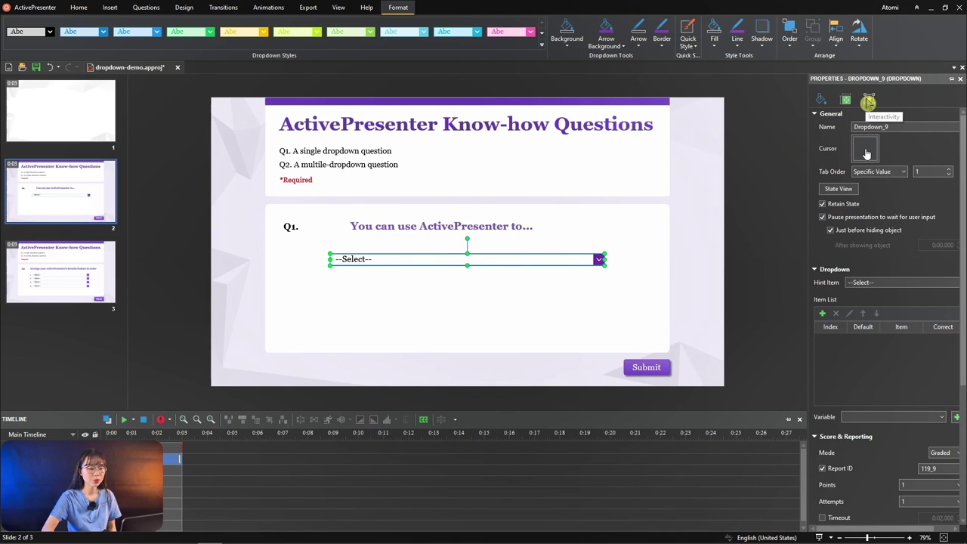
{"action": "left_click", "coordinate": [890, 282]}
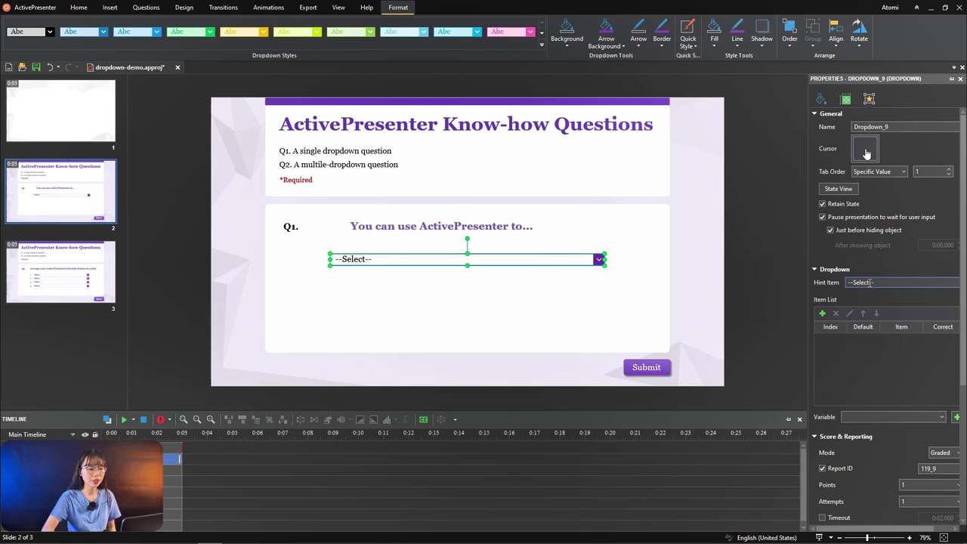
{"action": "type", "text": "here"}
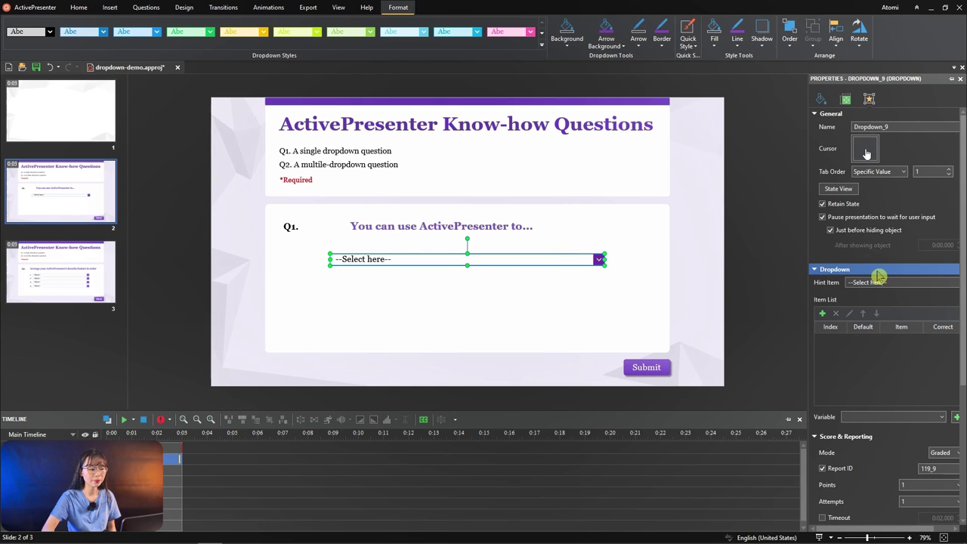
Add items Record Screen, Edit Video, Create eLearning Courses, Create Software Simulation, plus a fifth row.
{"action": "left_click", "coordinate": [824, 317]}
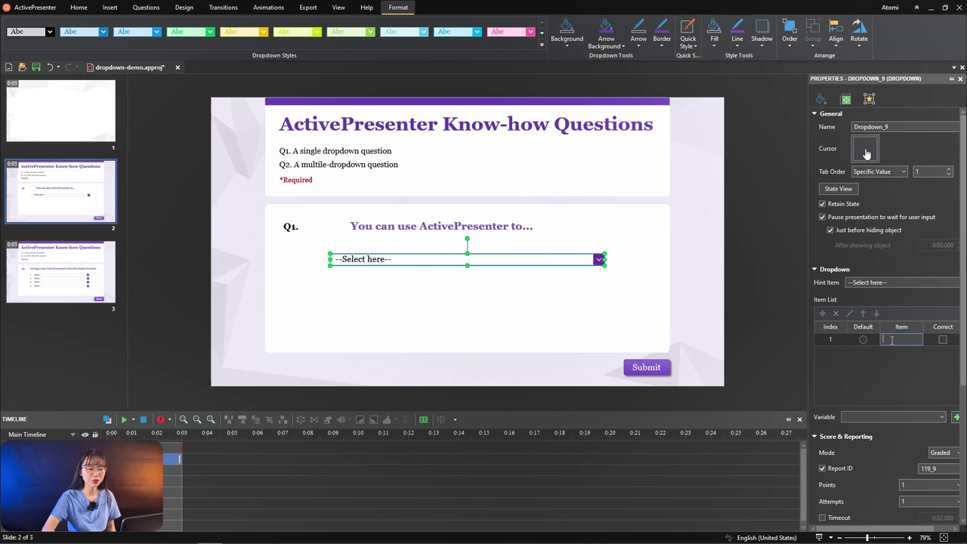
{"action": "type", "text": "Record Screen"}
{"action": "key", "text": "Return"}
{"action": "type", "text": "Edit Video"}
{"action": "key", "text": "Return"}
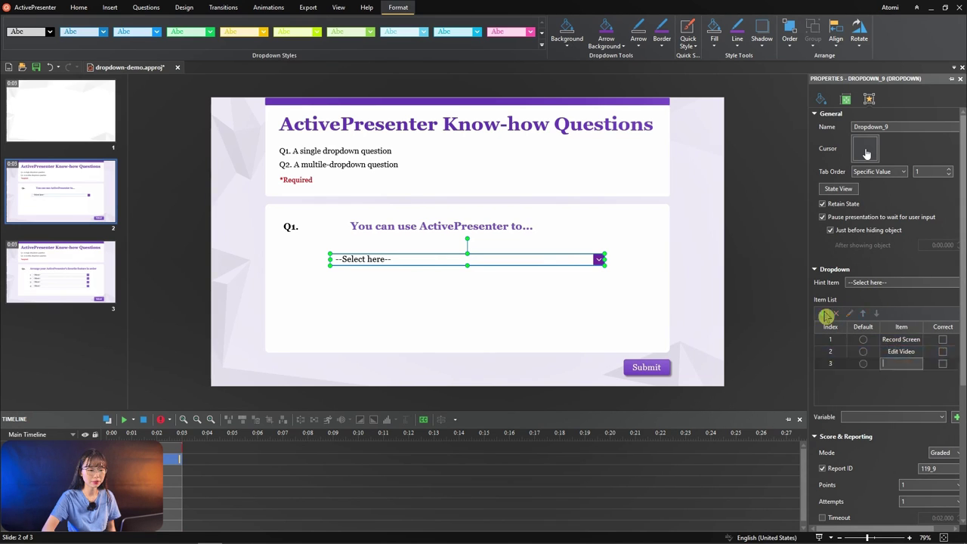
{"action": "type", "text": "Create eLearning Courses"}
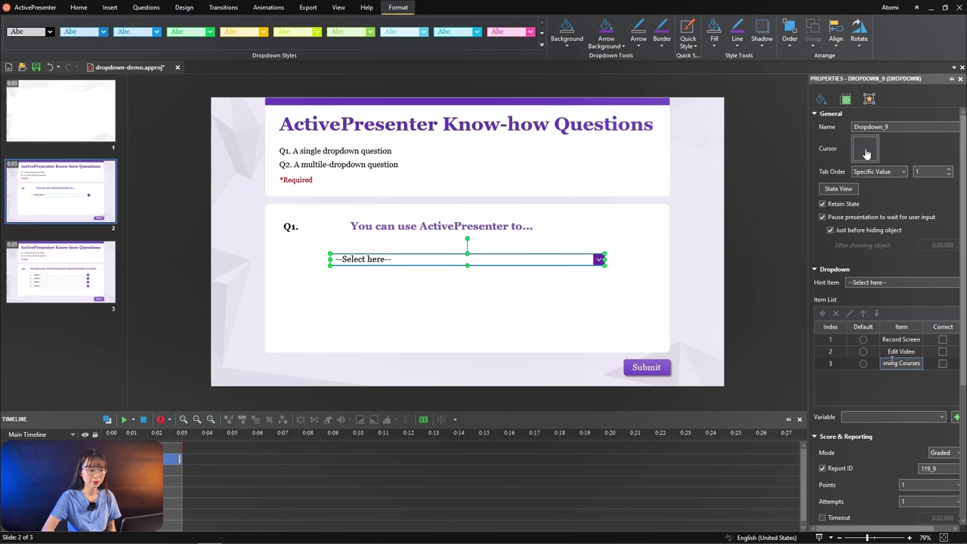
{"action": "key", "text": "Return"}
{"action": "type", "text": "Create Software Simulation"}
{"action": "key", "text": "Return"}
{"action": "left_click", "coordinate": [825, 316]}
Enter All of the above as the fifth item, then delete and restore the third item.
{"action": "type", "text": "All of the above"}
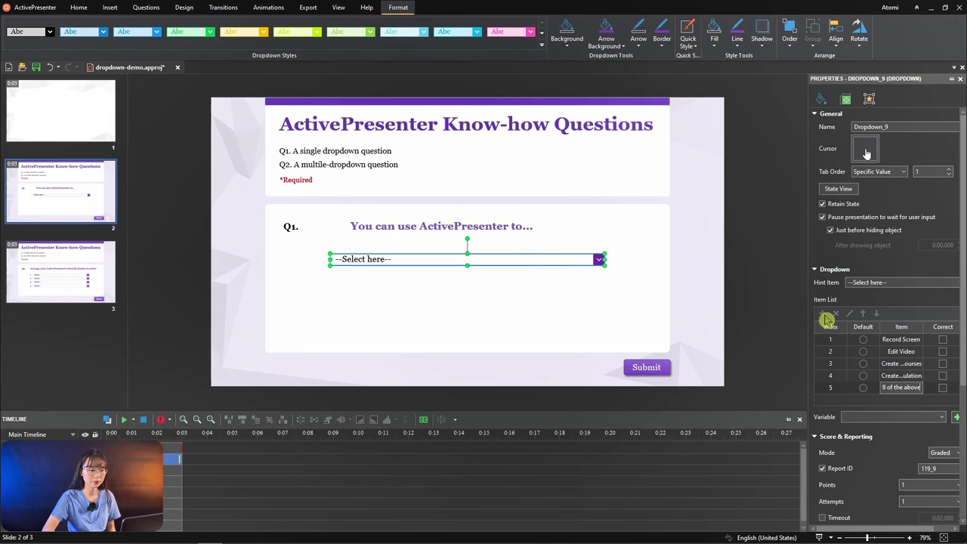
{"action": "left_click", "coordinate": [907, 365]}
{"action": "left_click", "coordinate": [835, 313]}
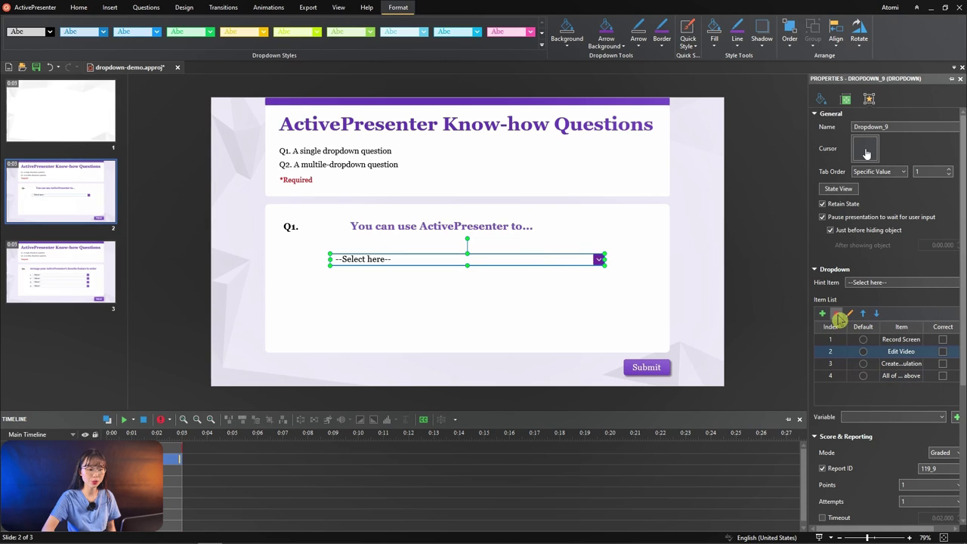
{"action": "key", "text": "ctrl+z"}
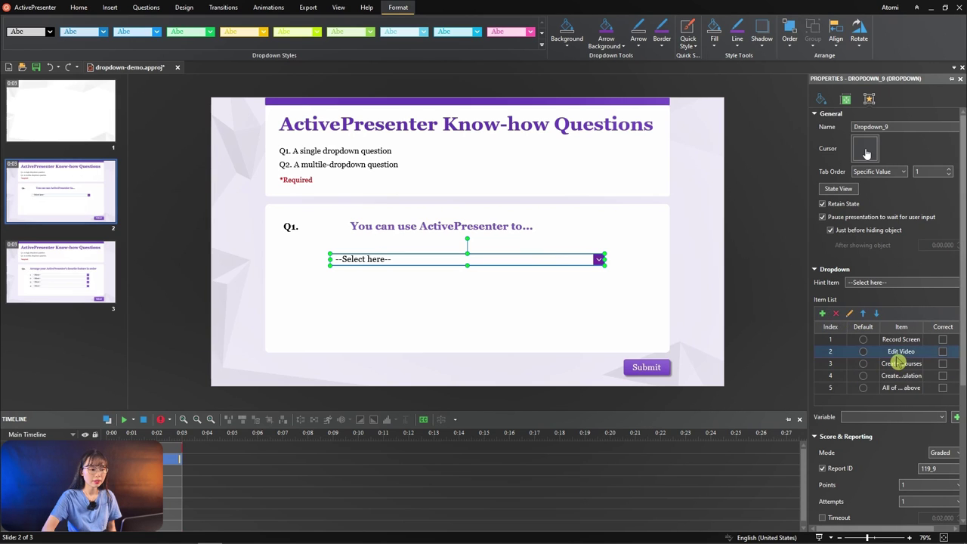
Try reordering Edit Video and making it default, then mark All of the above as correct.
{"action": "left_click", "coordinate": [863, 316]}
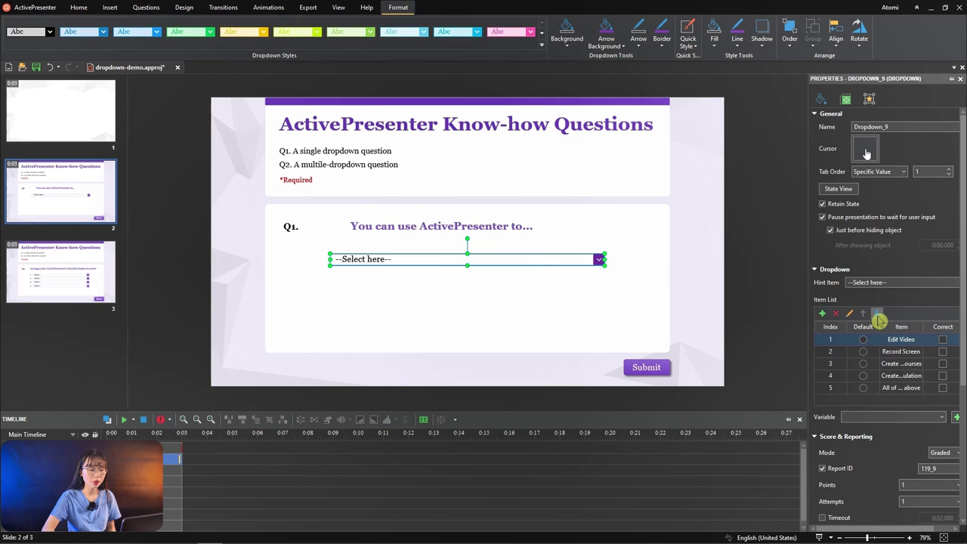
{"action": "left_click", "coordinate": [878, 318]}
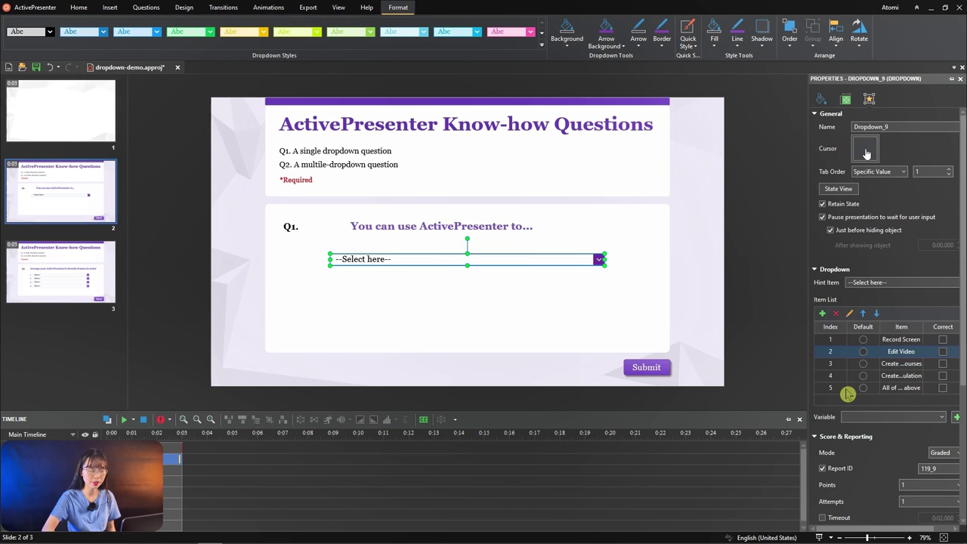
{"action": "left_click", "coordinate": [863, 352]}
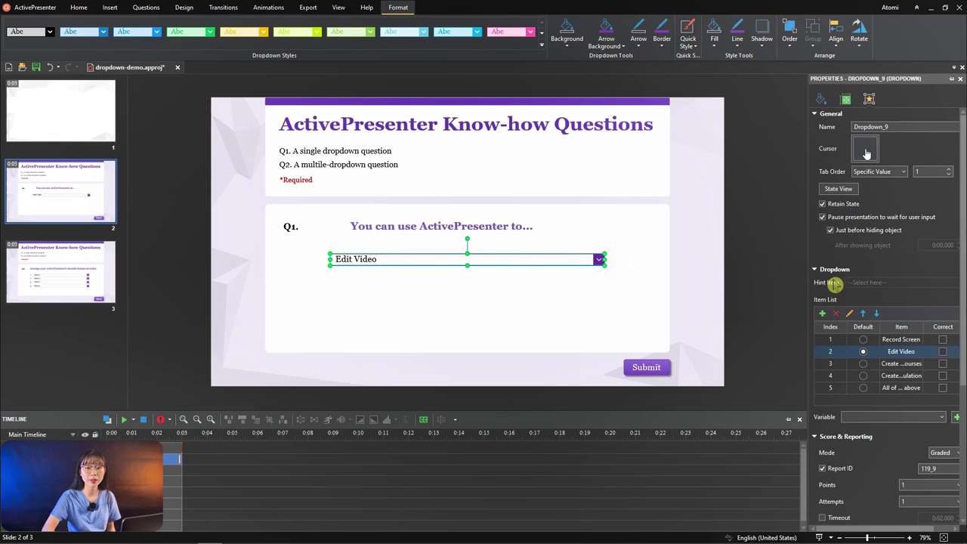
{"action": "left_click", "coordinate": [864, 358]}
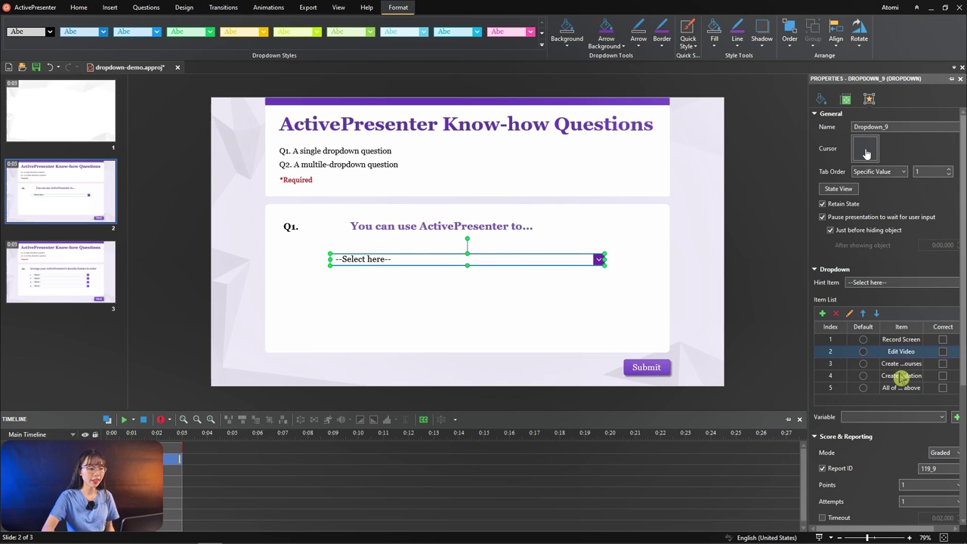
{"action": "left_click", "coordinate": [943, 389]}
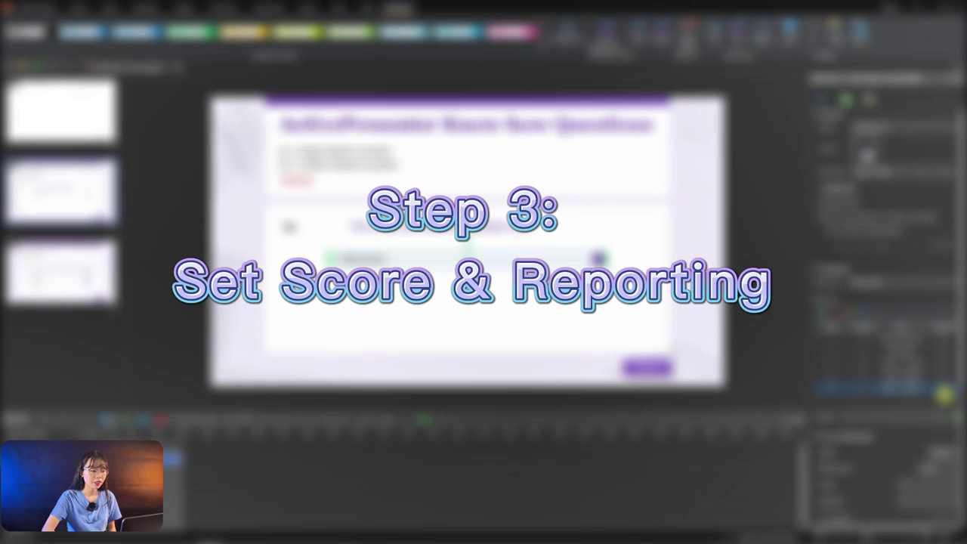
Keep Graded mode and 1 point, set Attempts to Infinite, turn off Timeout, keep Manual submit.
{"action": "scroll", "coordinate": [944, 394], "scroll_direction": "down", "scroll_amount": 8}
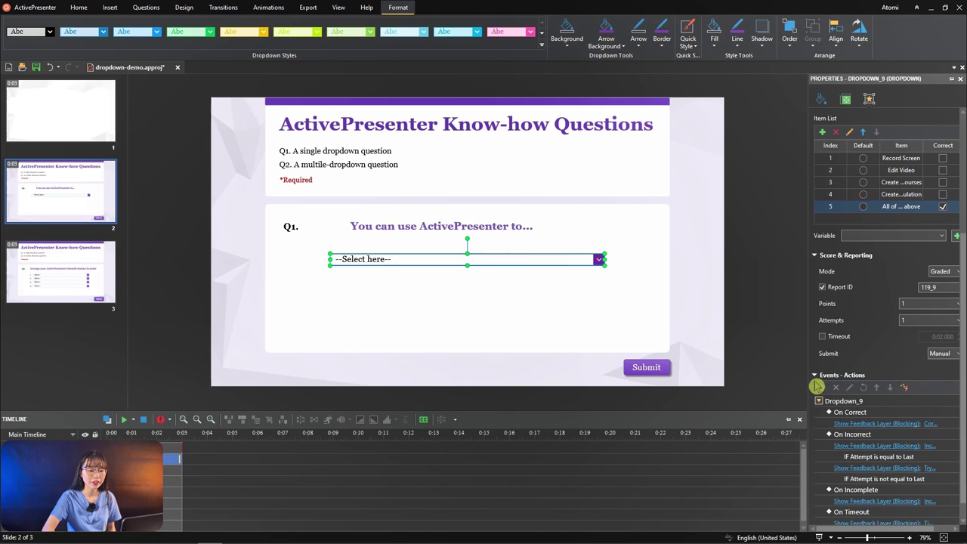
{"action": "left_click_drag", "start_coordinate": [803, 376], "coordinate": [789, 375]}
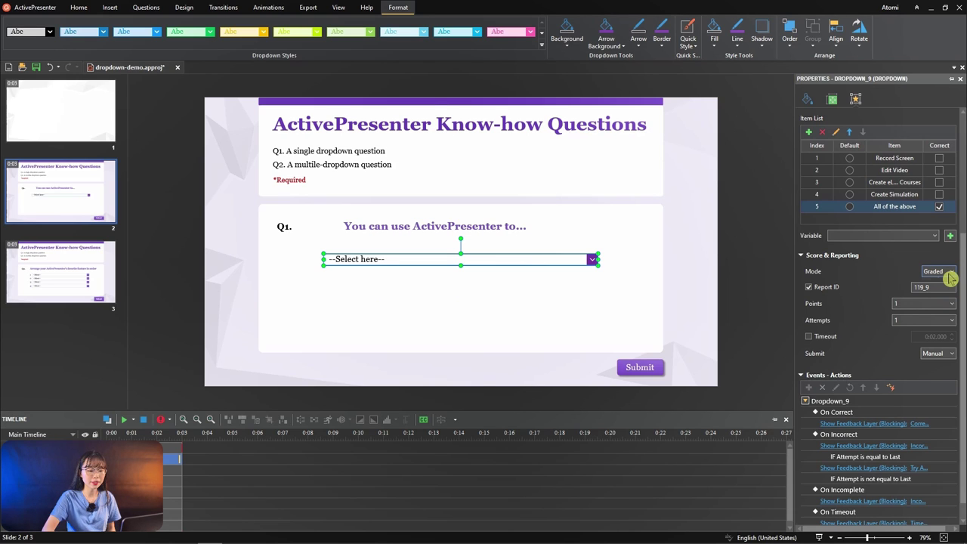
{"action": "left_click", "coordinate": [949, 273]}
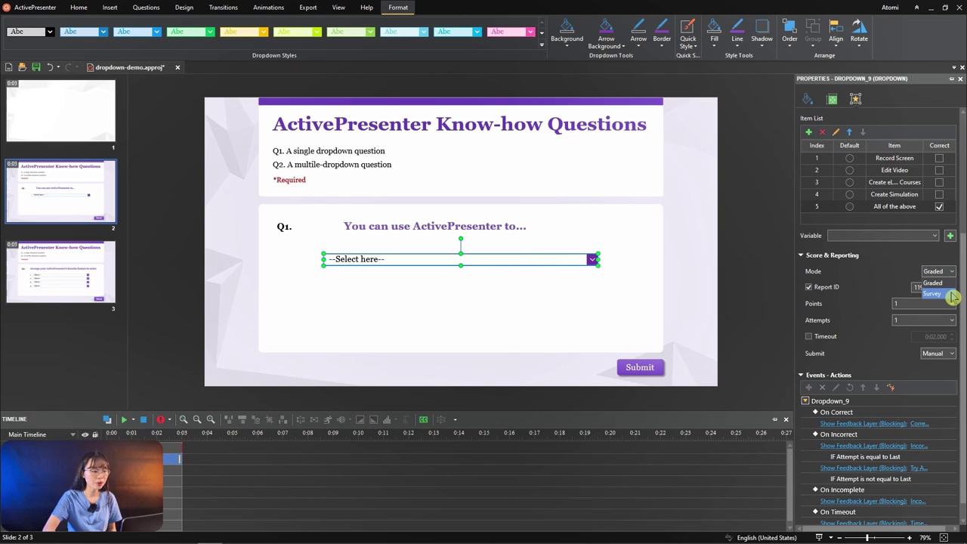
{"action": "left_click", "coordinate": [955, 304]}
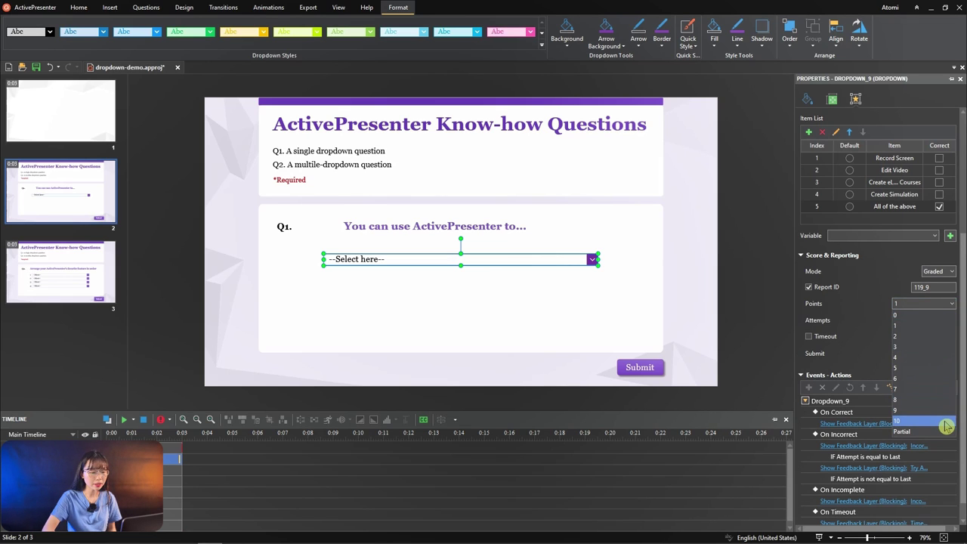
{"action": "left_click", "coordinate": [854, 327]}
{"action": "left_click", "coordinate": [955, 323]}
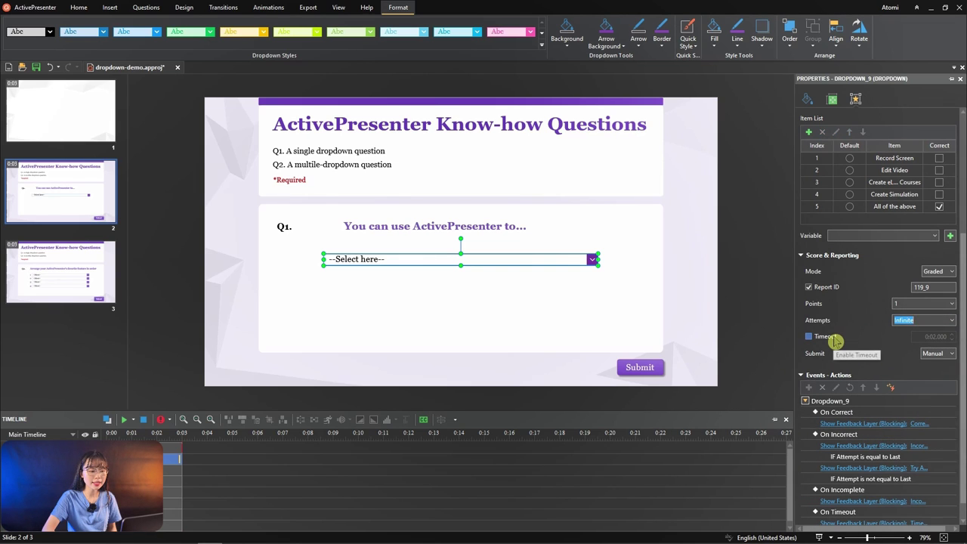
{"action": "left_click", "coordinate": [837, 342]}
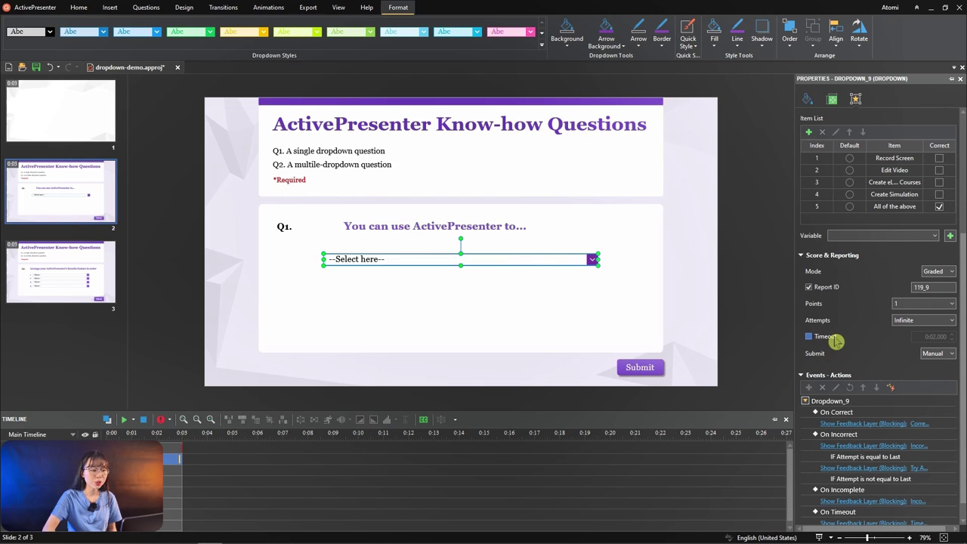
{"action": "left_click", "coordinate": [958, 359]}
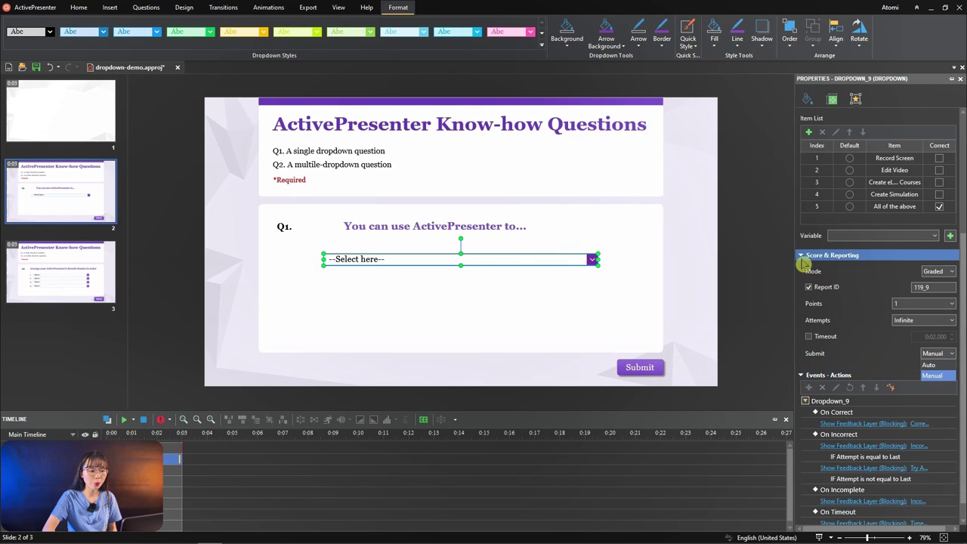
Add a Play Audio action under On Correct and open its list of built-in sounds.
{"action": "left_click", "coordinate": [803, 257]}
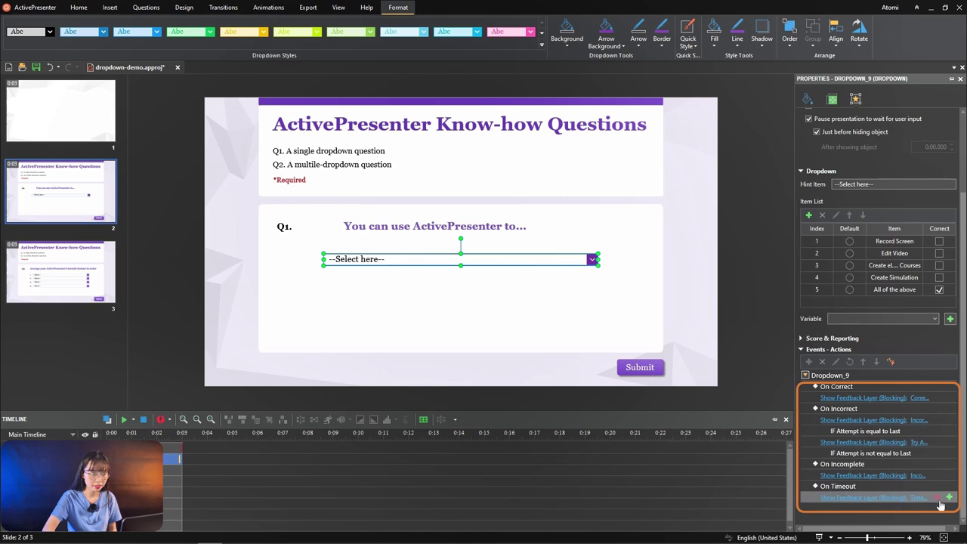
{"action": "left_click", "coordinate": [944, 510]}
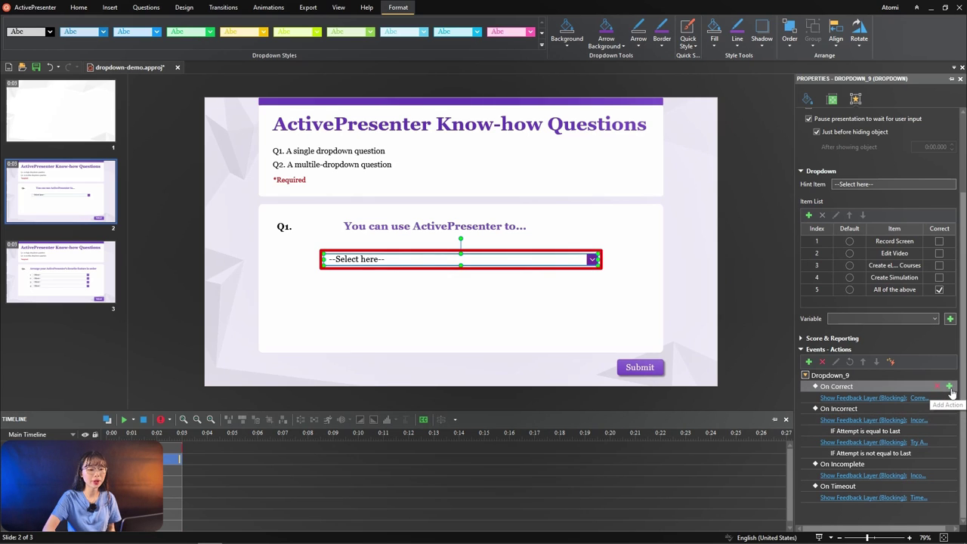
{"action": "left_click", "coordinate": [949, 387]}
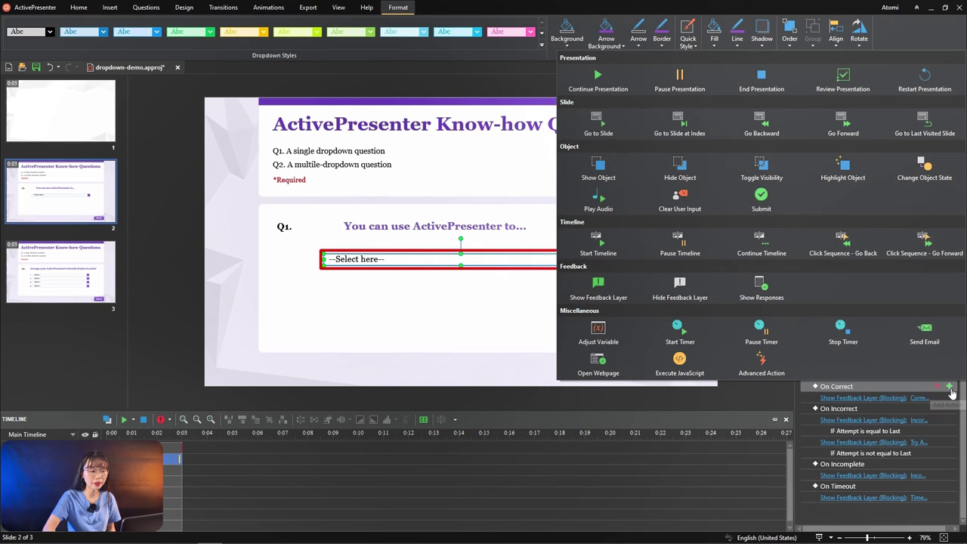
{"action": "left_click", "coordinate": [615, 213]}
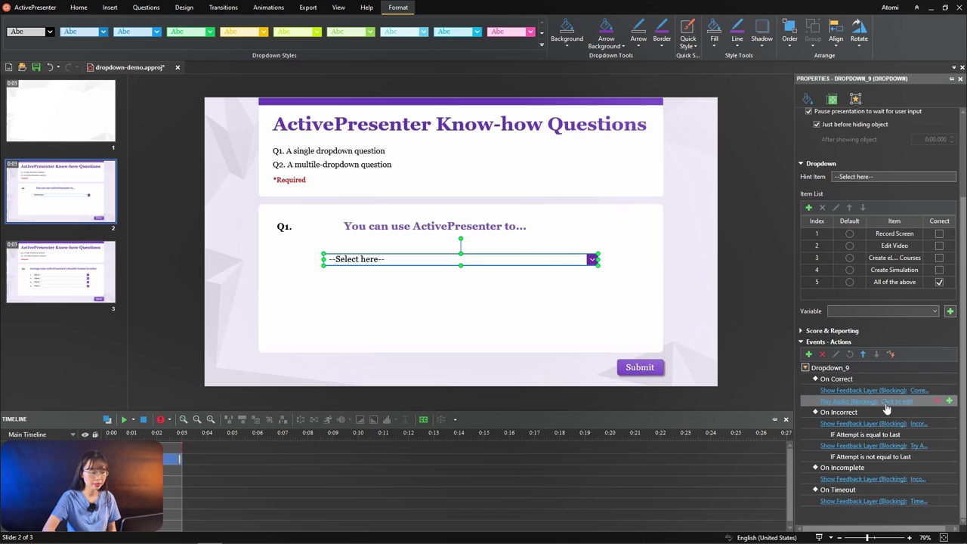
{"action": "left_click", "coordinate": [887, 402]}
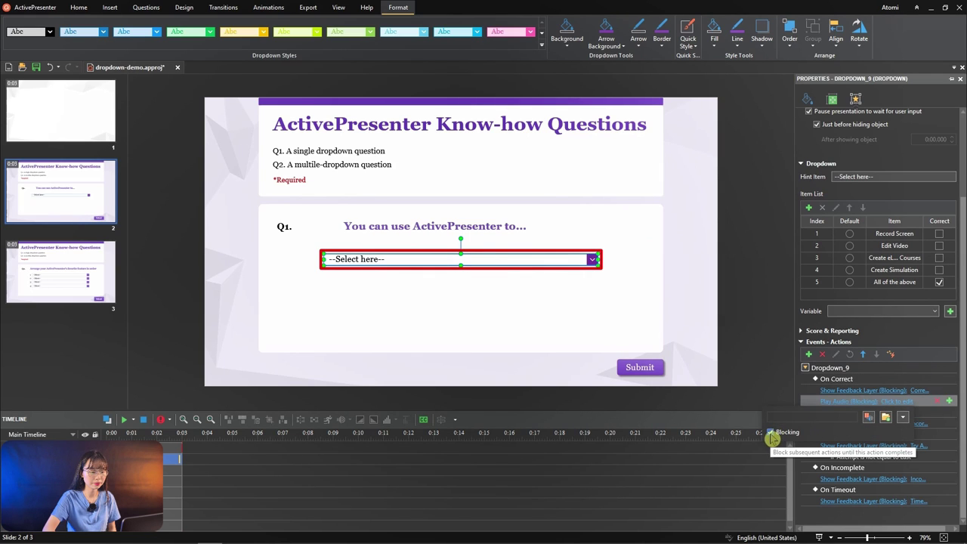
{"action": "left_click", "coordinate": [903, 418]}
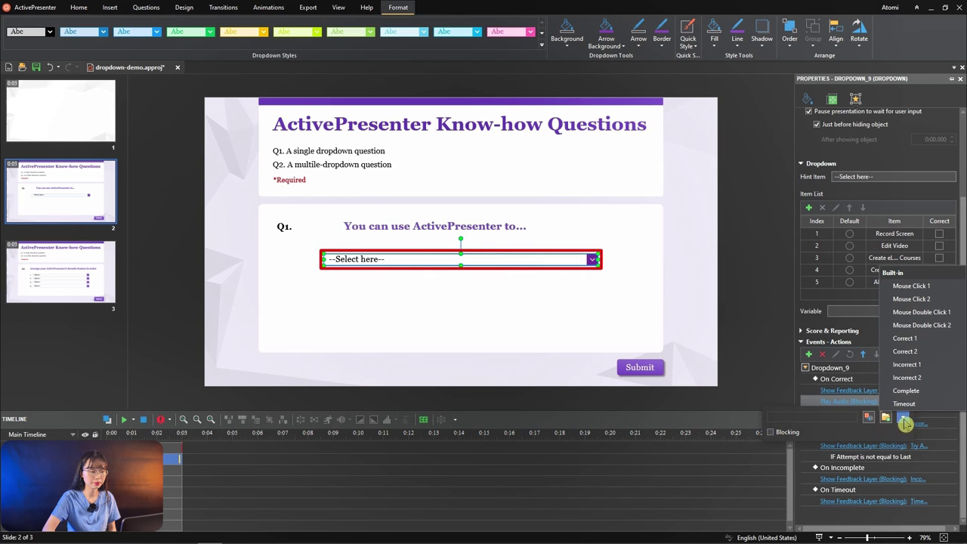
Choose the built-in Correct 1 sound and launch the HTML5 preview.
{"action": "left_click", "coordinate": [920, 339]}
{"action": "key", "text": "ctrl+shift+F5"}
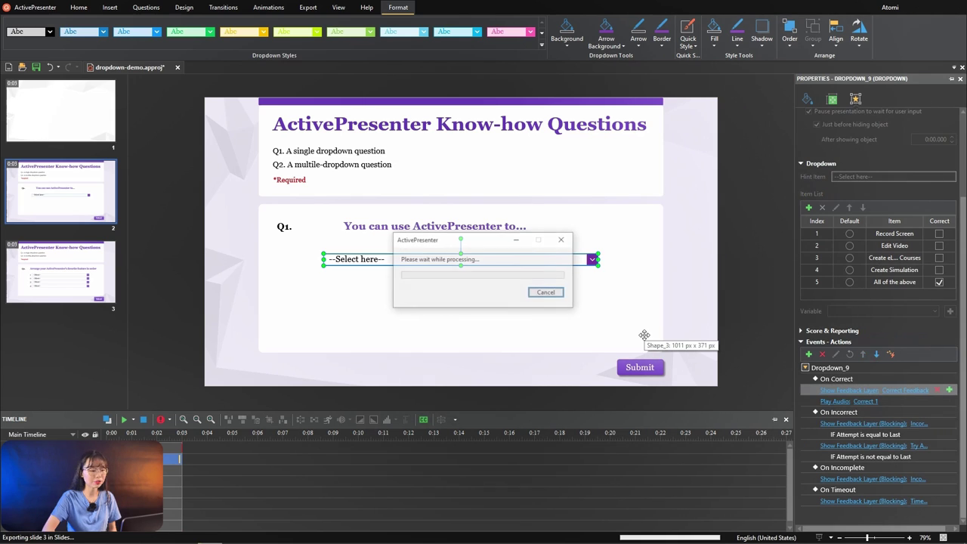